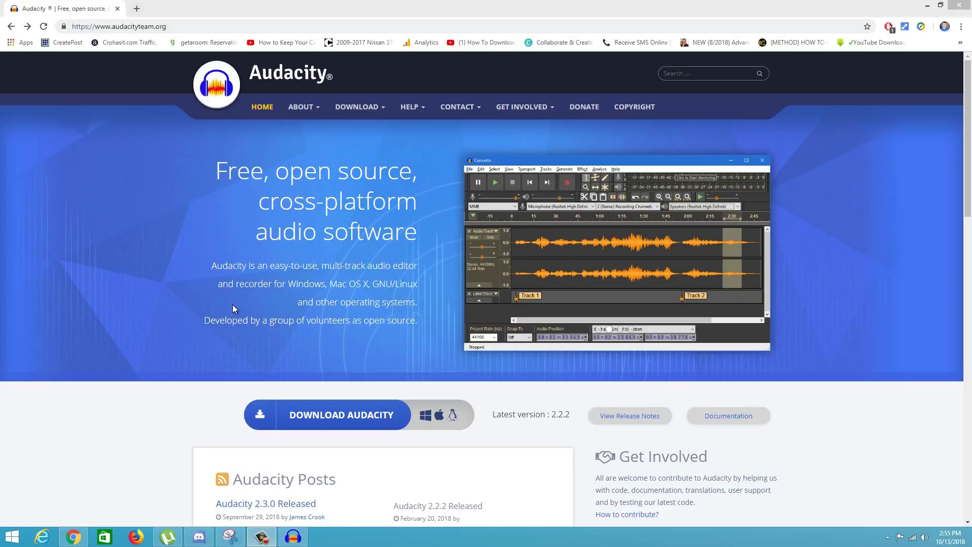
# - Download the Audacity 2.3.0 Windows installer, audacity-win-2.3.0.exe, via the FossHub Windows Installer link
pyautogui.click(192, 27)
pyautogui.click(142, 205)
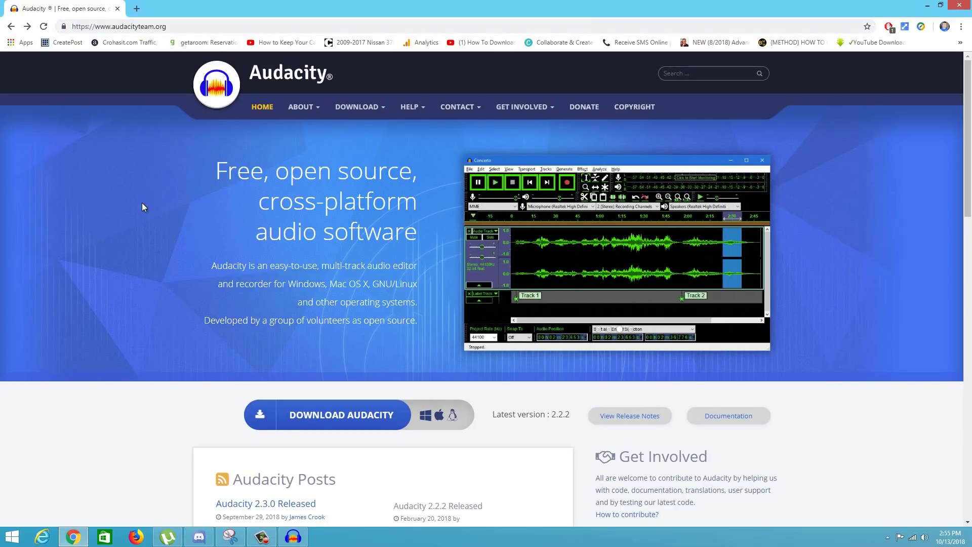
pyautogui.scroll(-3, 146, 212)
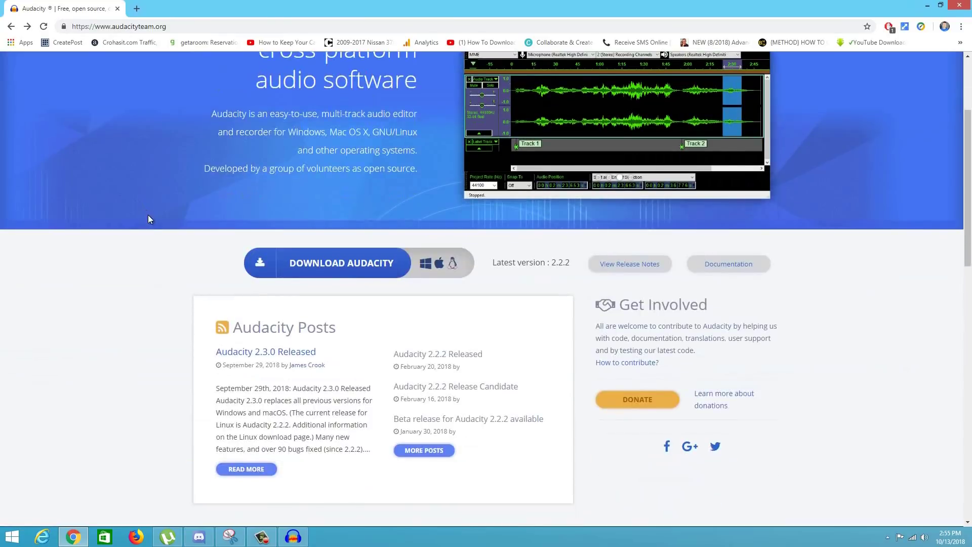
pyautogui.click(354, 279)
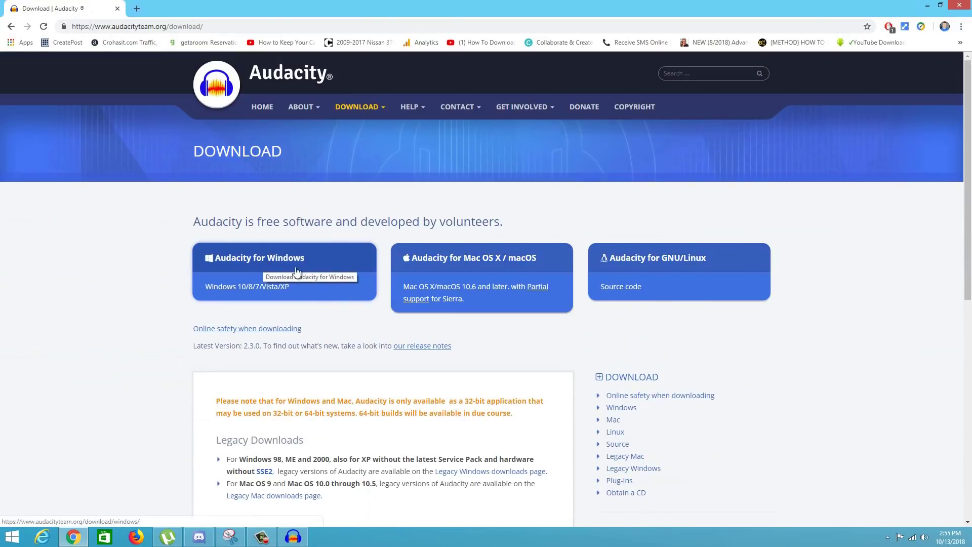
pyautogui.click(283, 260)
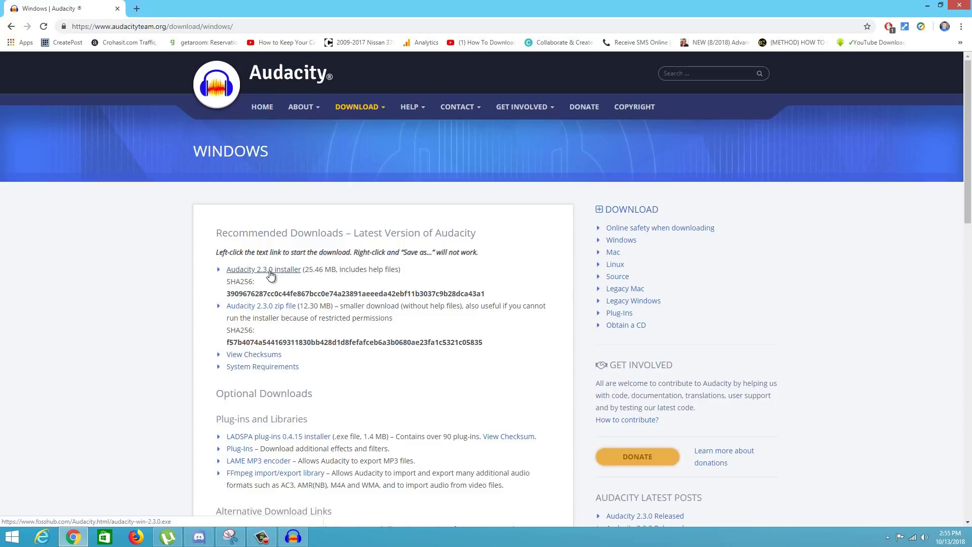
pyautogui.click(270, 272)
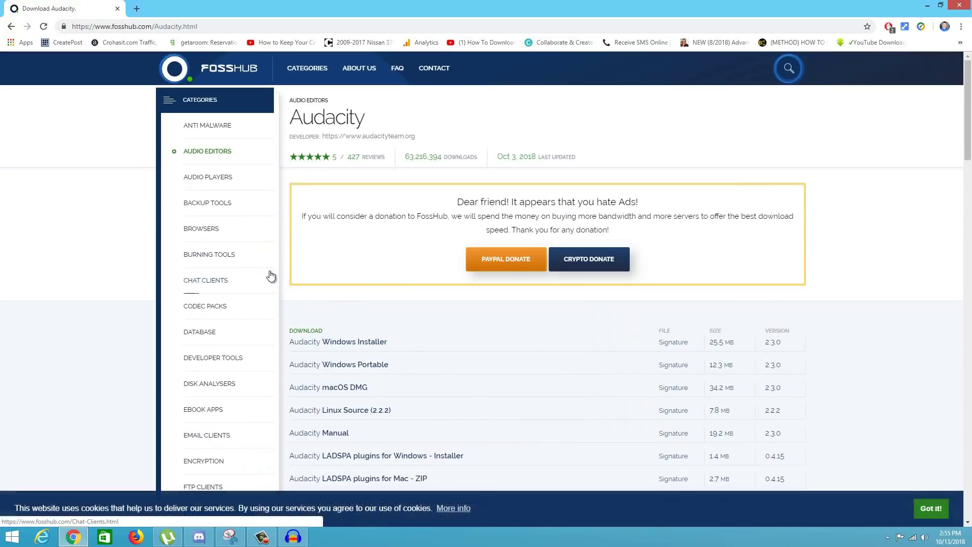
pyautogui.click(328, 346)
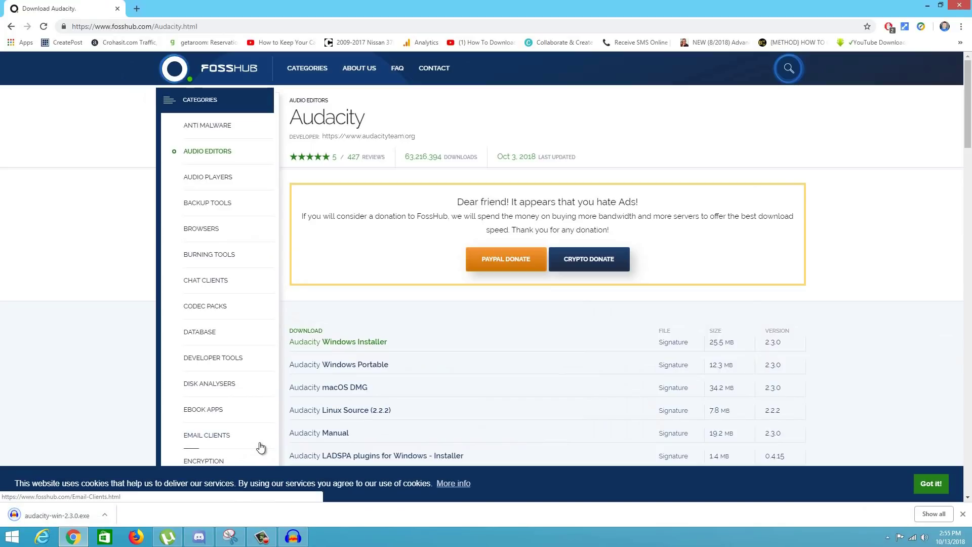
# - In the empty Audacity project, choose Focusrite USB as the input with 1 (Mono) recording channel
pyautogui.click(284, 538)
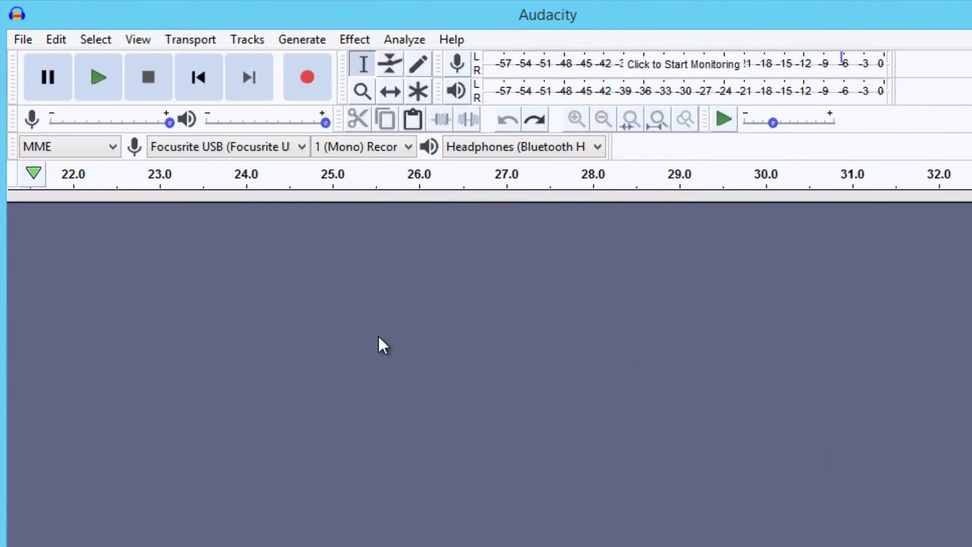
pyautogui.click(239, 149)
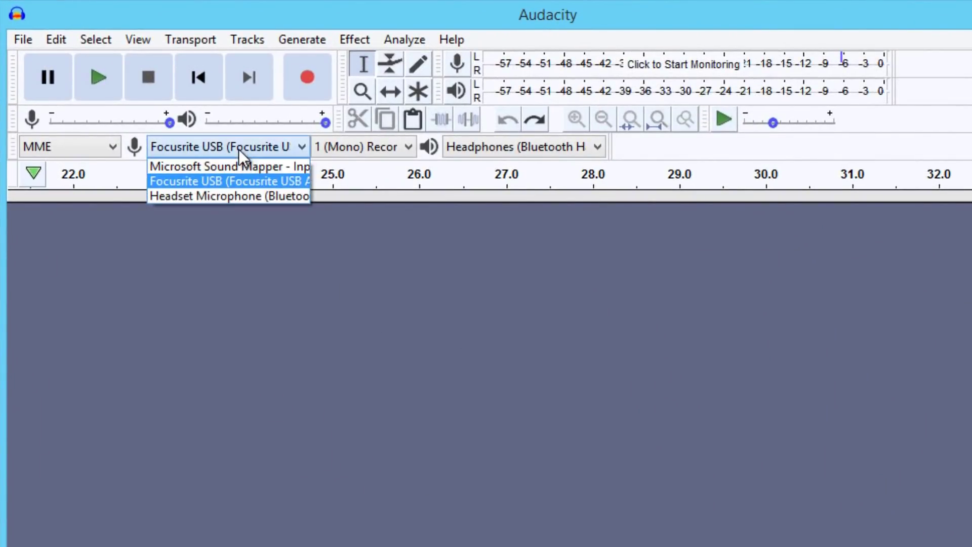
pyautogui.click(236, 181)
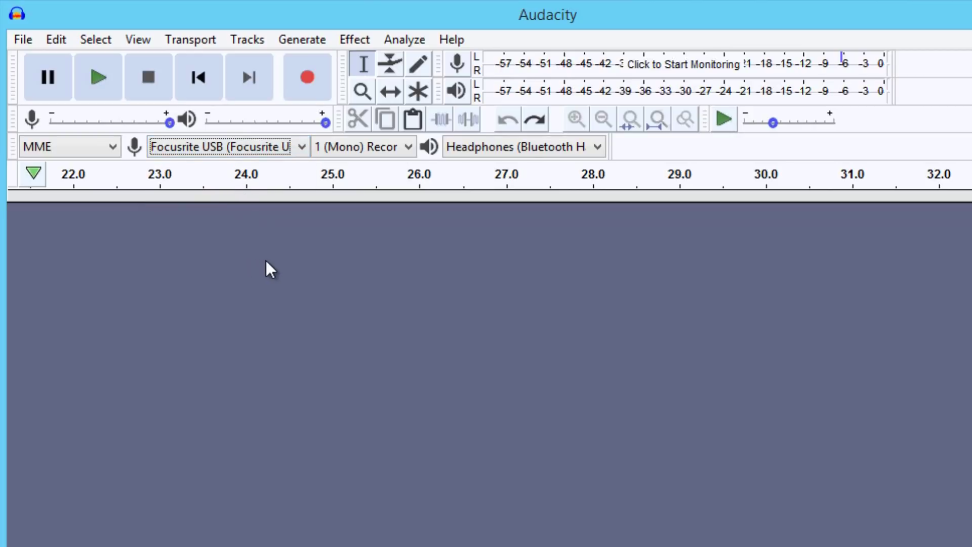
pyautogui.click(380, 146)
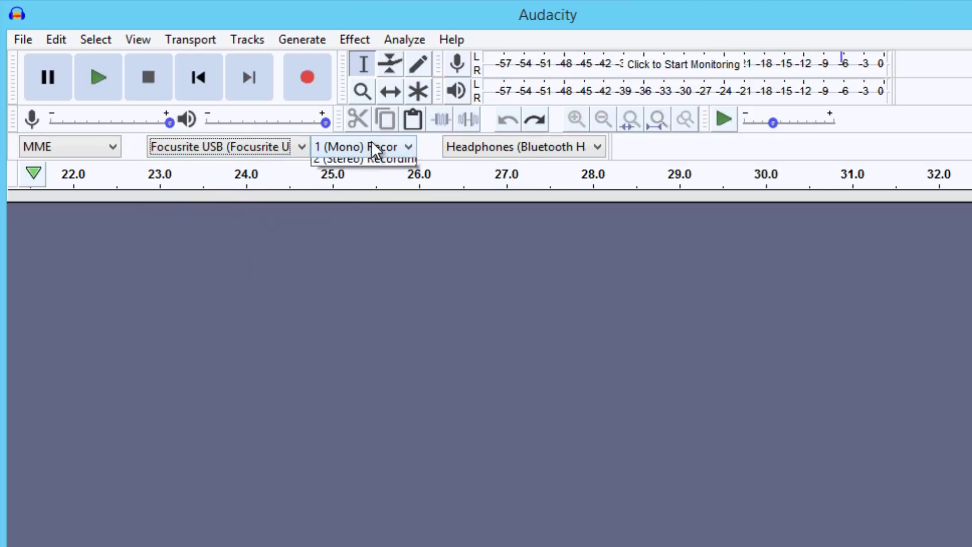
pyautogui.click(364, 182)
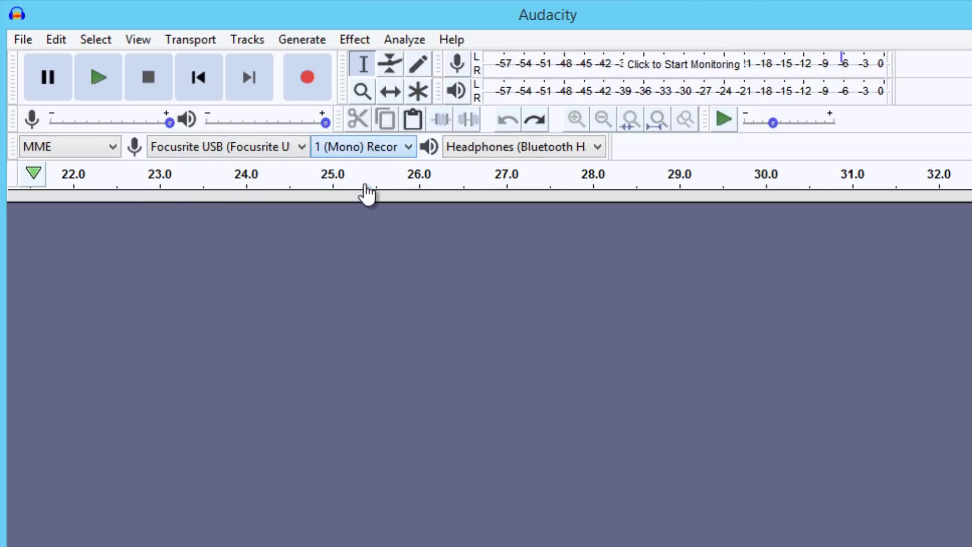
pyautogui.click(354, 148)
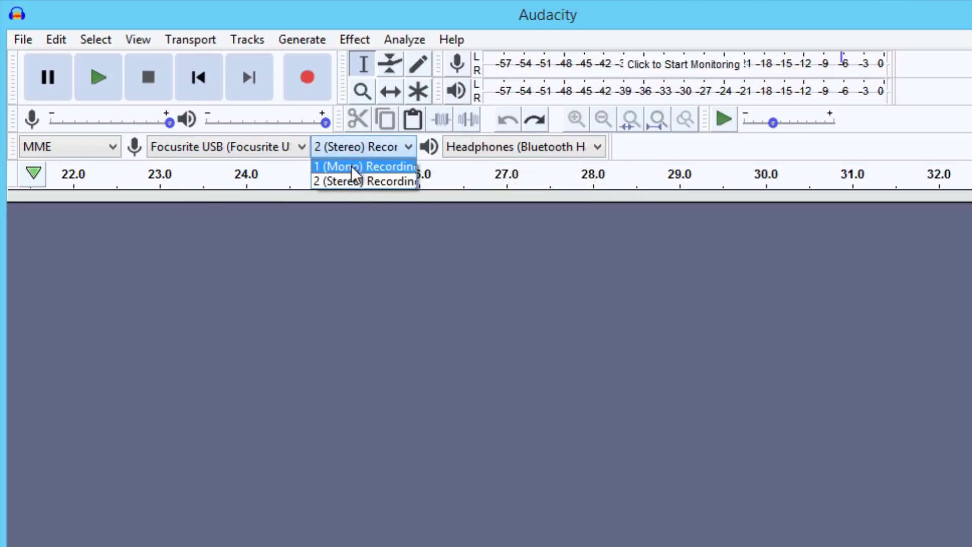
pyautogui.click(354, 168)
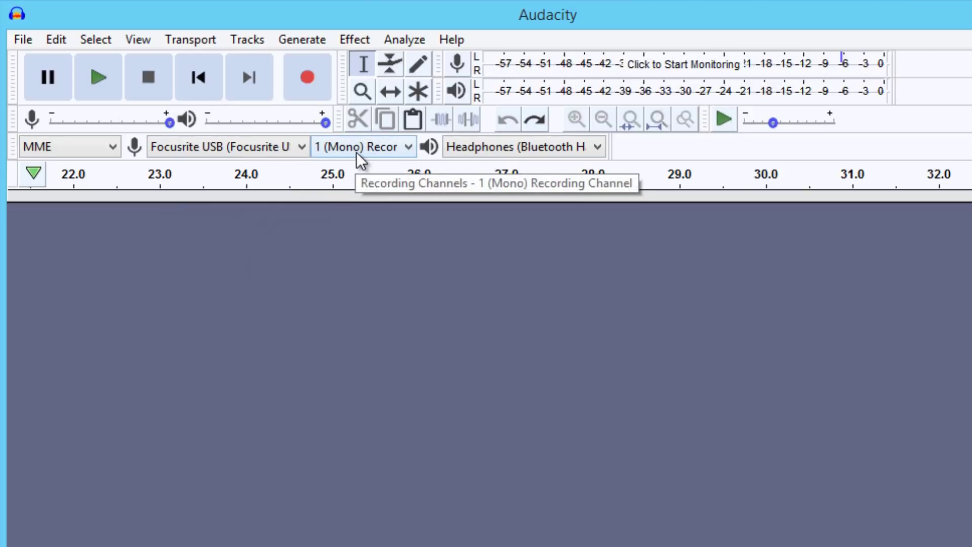
pyautogui.click(358, 152)
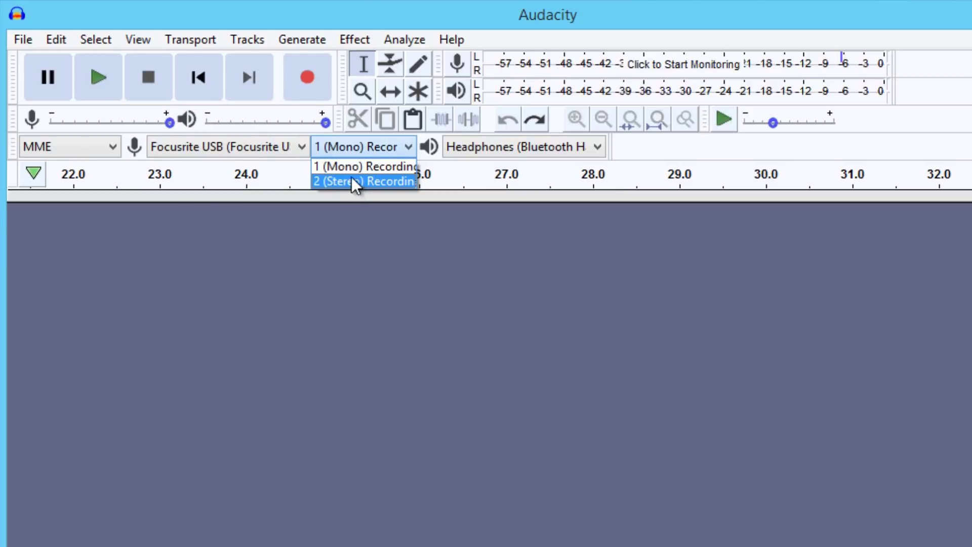
pyautogui.click(353, 167)
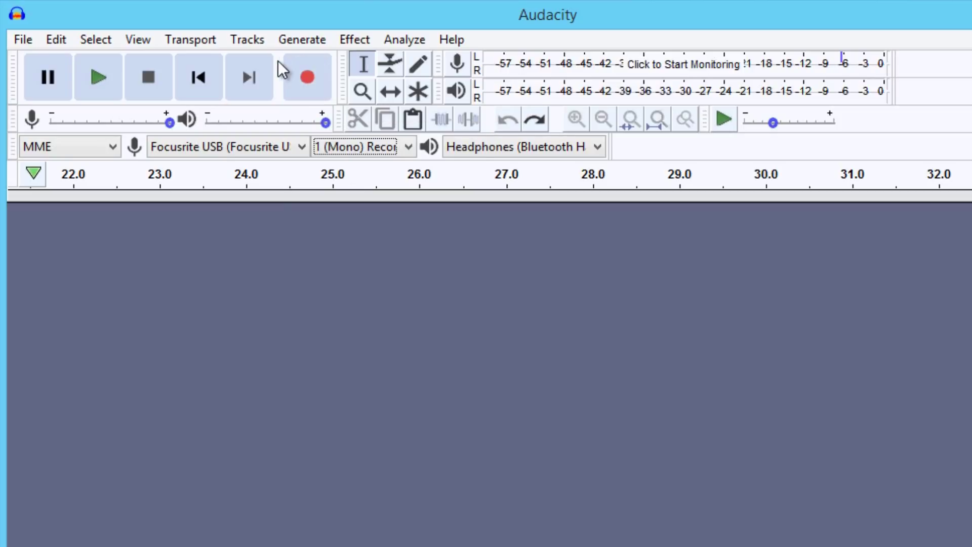
pyautogui.click(307, 77)
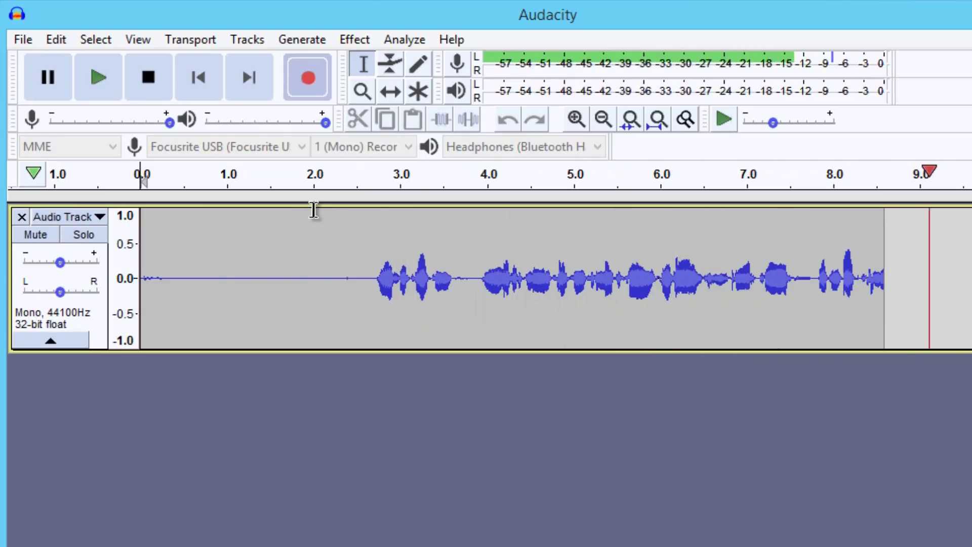
pyautogui.click(133, 77)
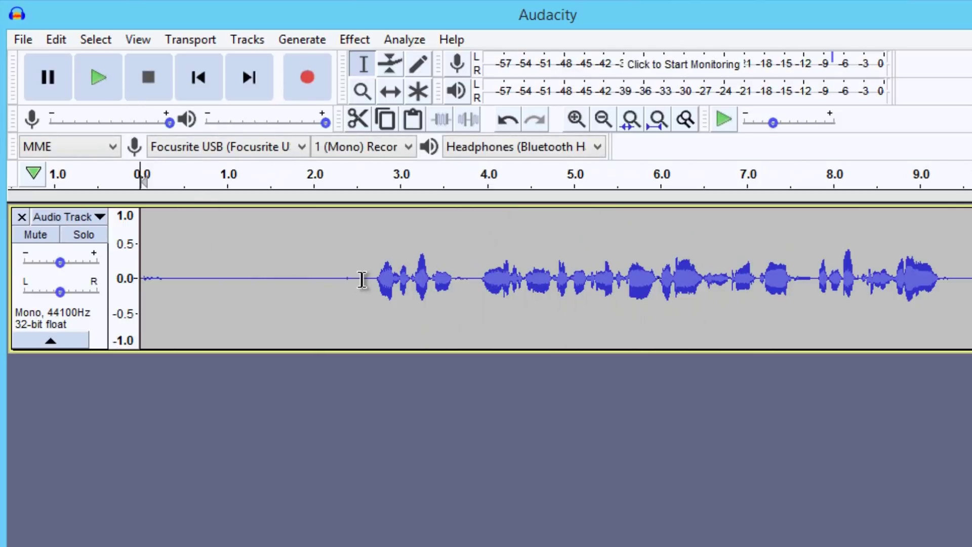
pyautogui.moveTo(362, 279); pyautogui.dragTo(133, 263)
pyautogui.click(303, 279)
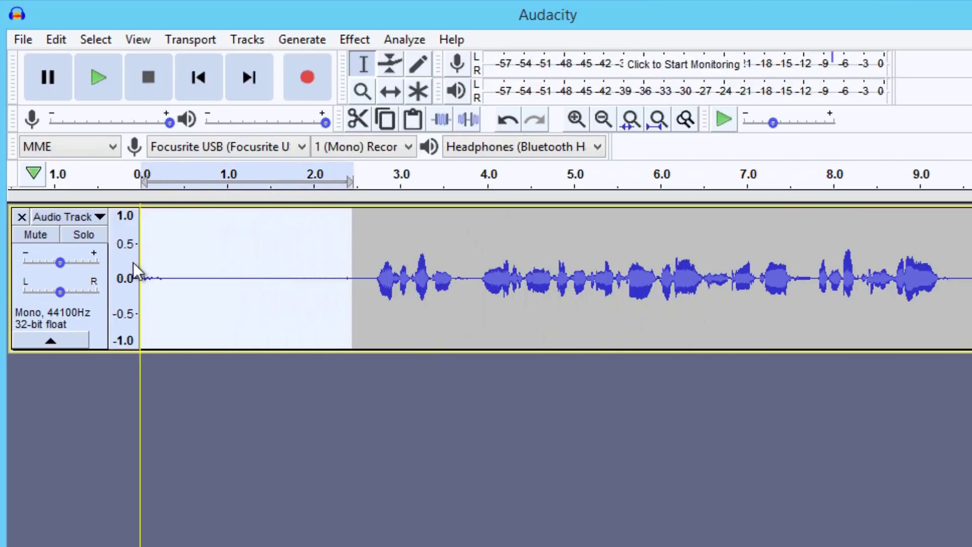
pyautogui.click(241, 279)
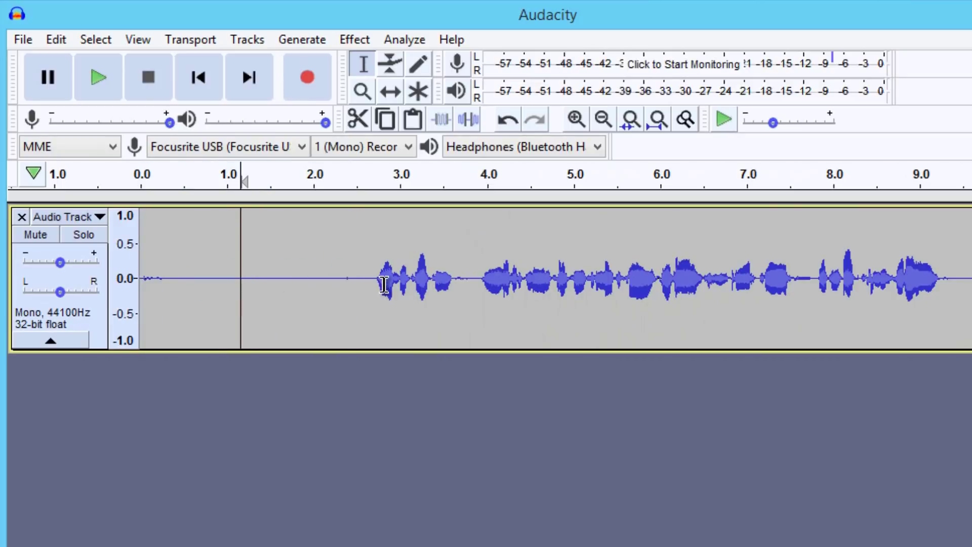
pyautogui.moveTo(367, 278); pyautogui.dragTo(128, 256)
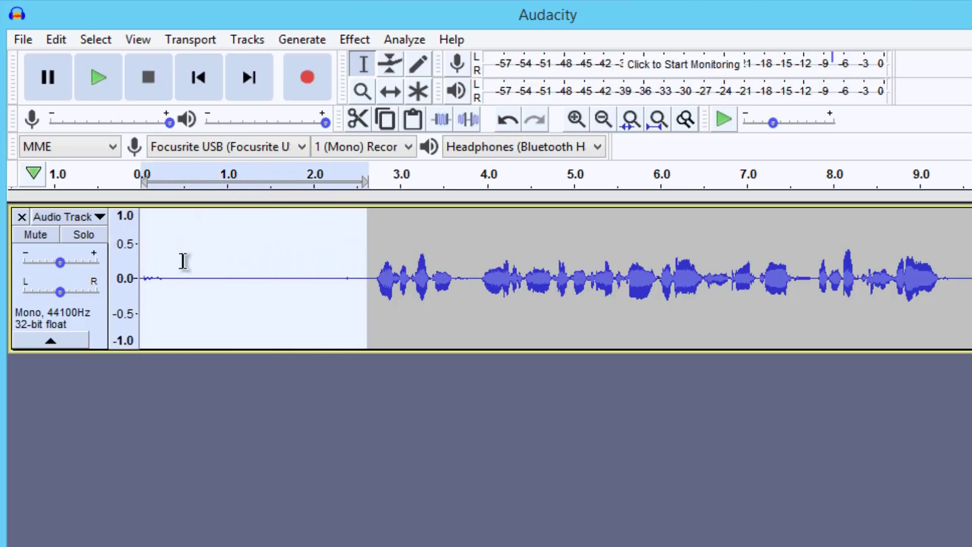
# - Capture the silent lead-in as the Noise Reduction noise profile
pyautogui.click(354, 40)
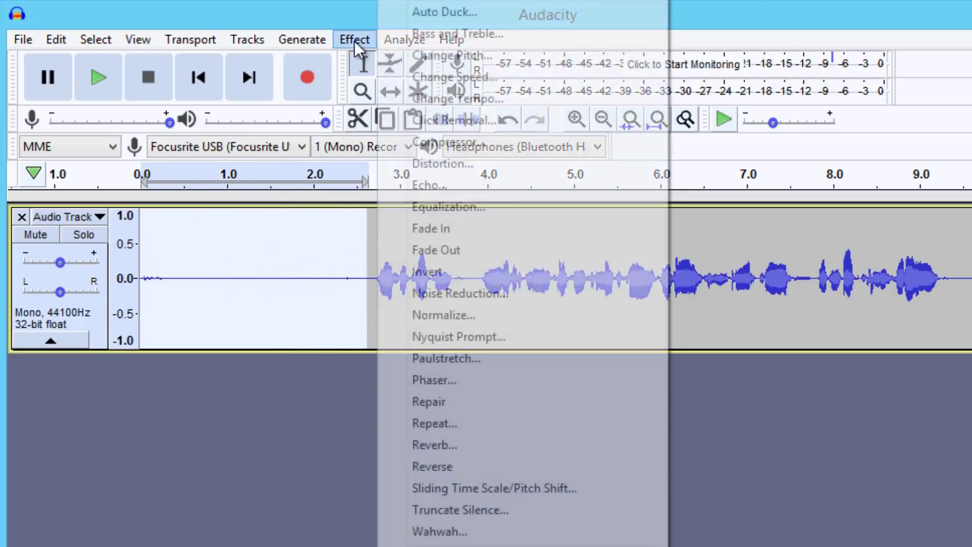
pyautogui.click(446, 293)
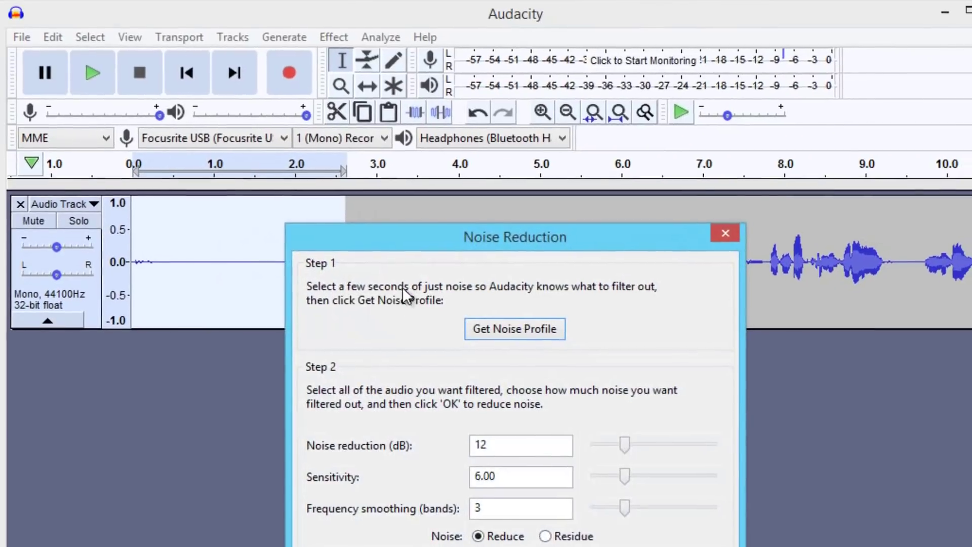
pyautogui.click(499, 327)
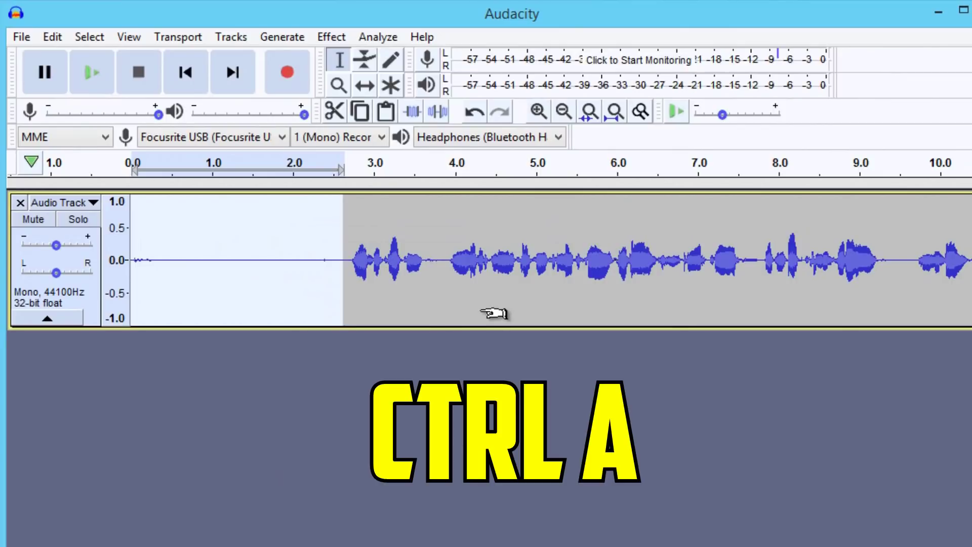
# - Apply Noise Reduction to the entire selected voice track
pyautogui.hotkey('ctrl', 'a')
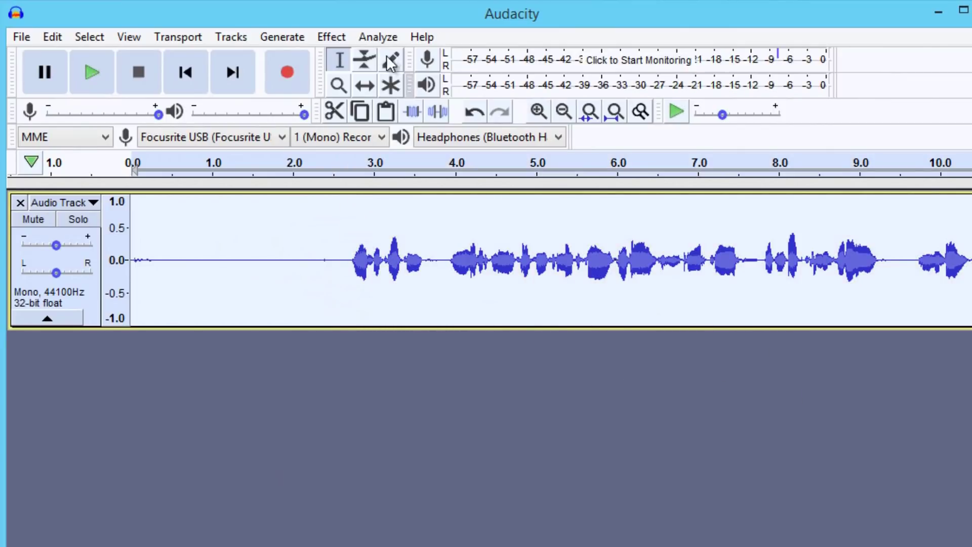
pyautogui.click(332, 36)
pyautogui.click(439, 273)
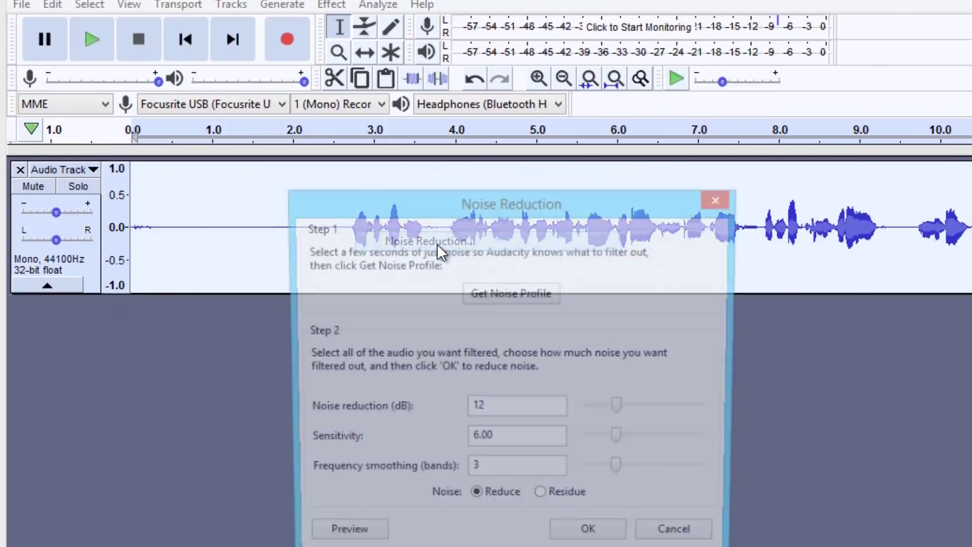
pyautogui.click(600, 504)
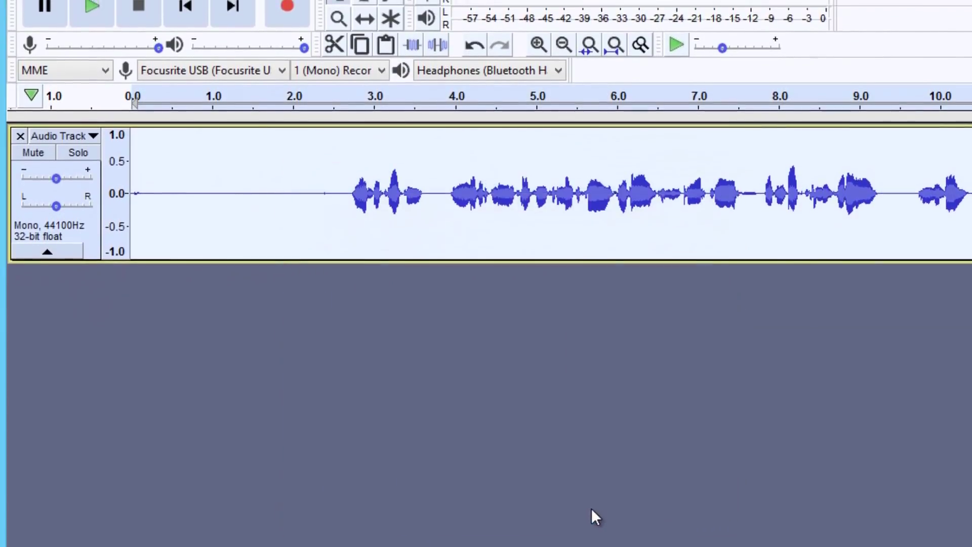
pyautogui.click(278, 203)
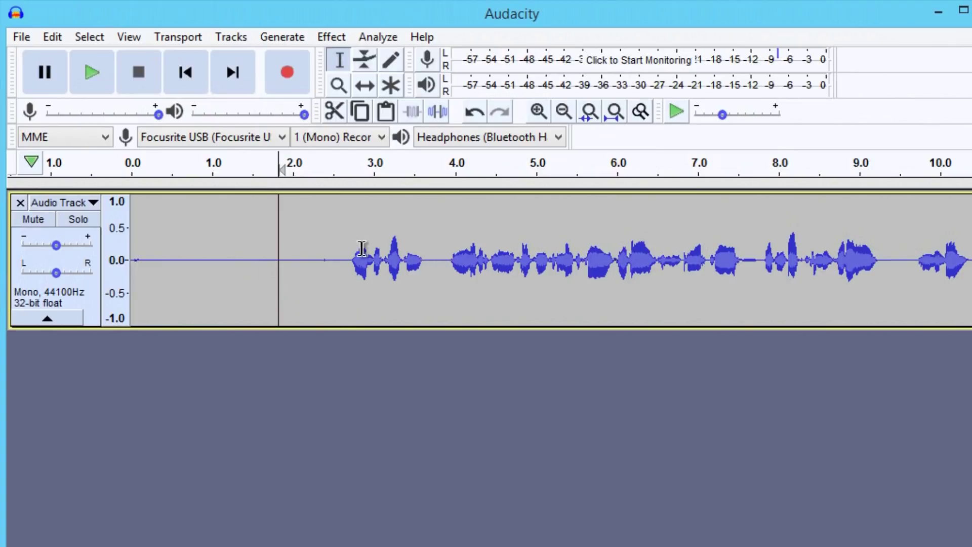
# - Delete the silent 0–2.5 s opening, then normalize the whole track to -3.0 dB with DC offset removed
pyautogui.moveTo(336, 260); pyautogui.dragTo(29, 202)
pyautogui.press('Delete')
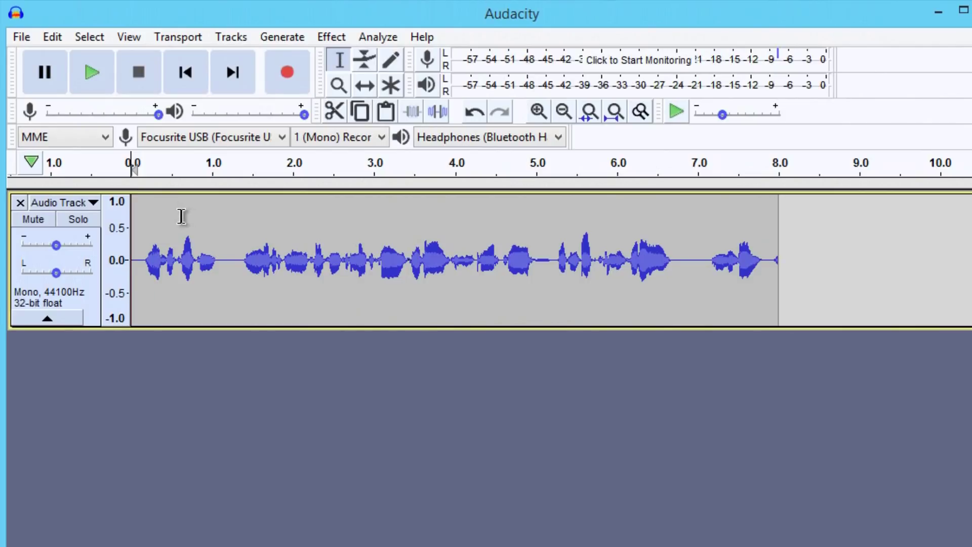
pyautogui.hotkey('ctrl', 'a')
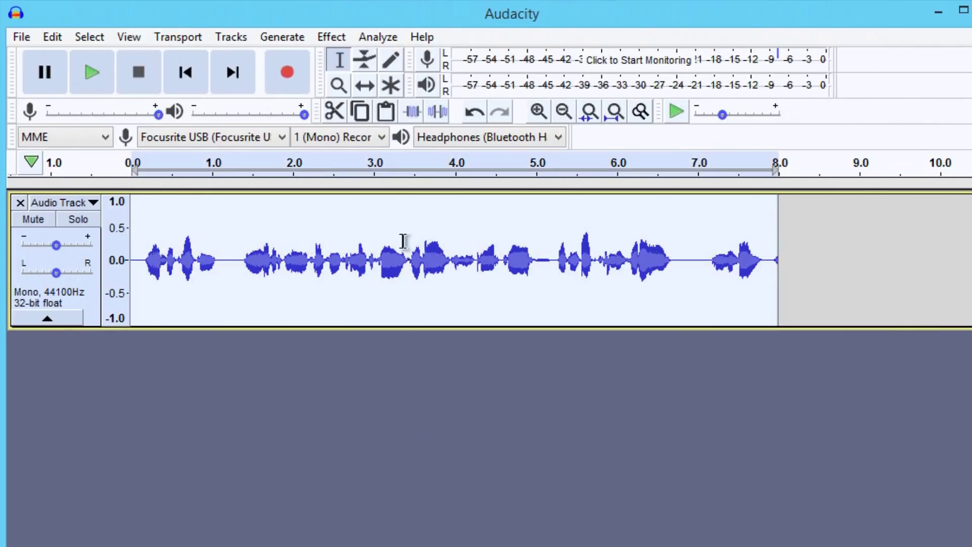
pyautogui.click(321, 37)
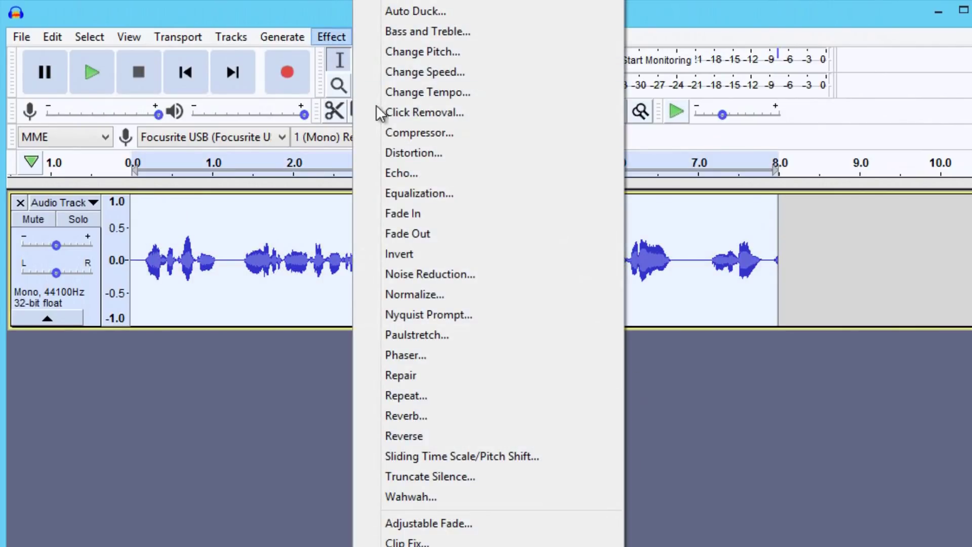
pyautogui.click(417, 295)
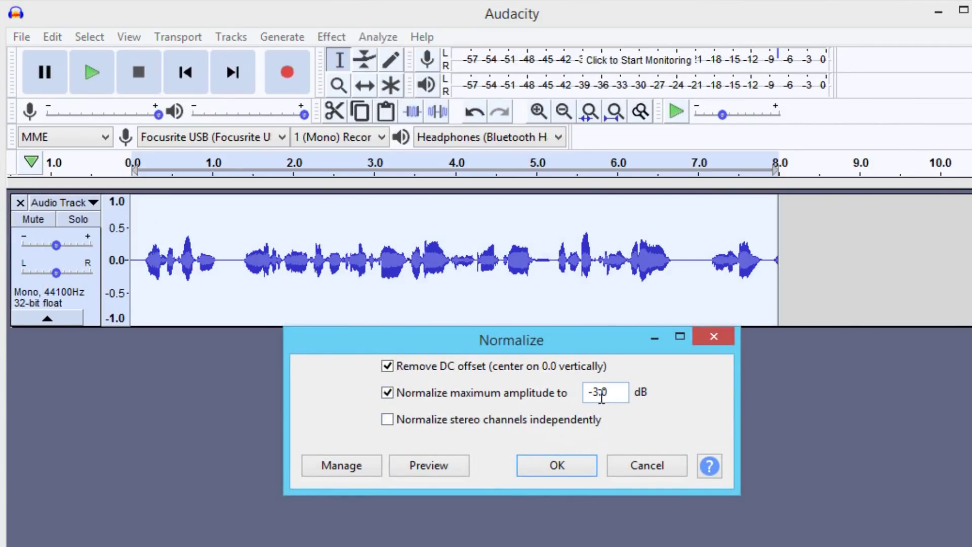
pyautogui.click(562, 461)
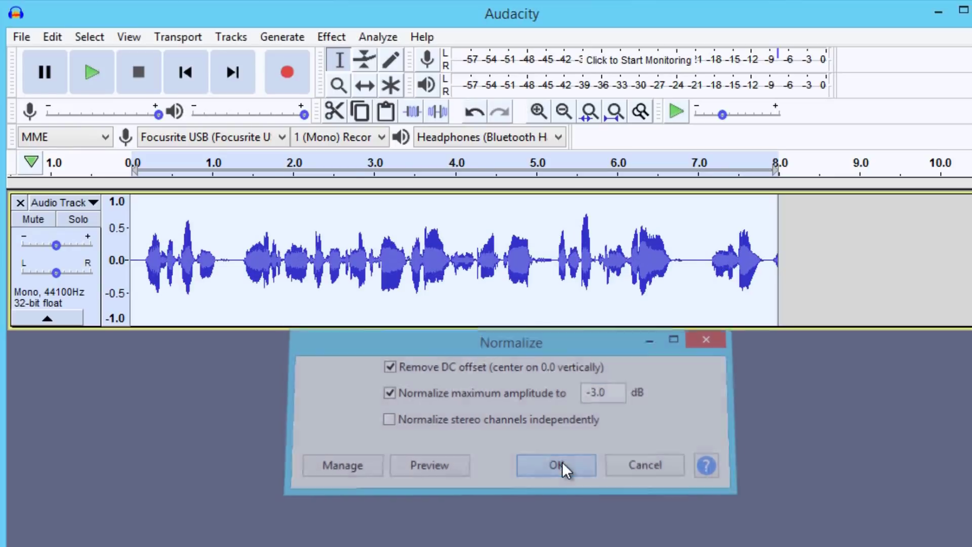
# - Apply an Equalization curve boosting below 100 Hz and above 4000 Hz by about 5 dB
pyautogui.click(334, 40)
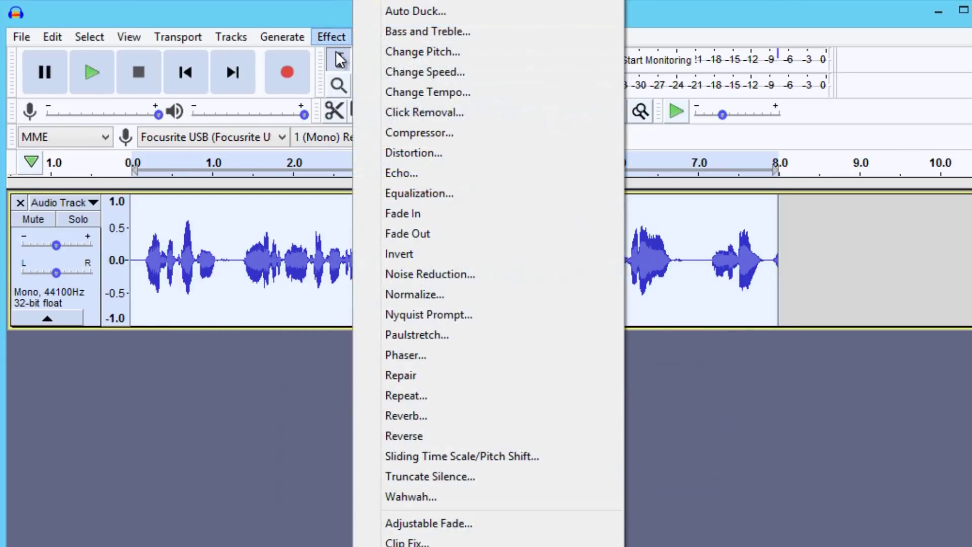
pyautogui.click(439, 194)
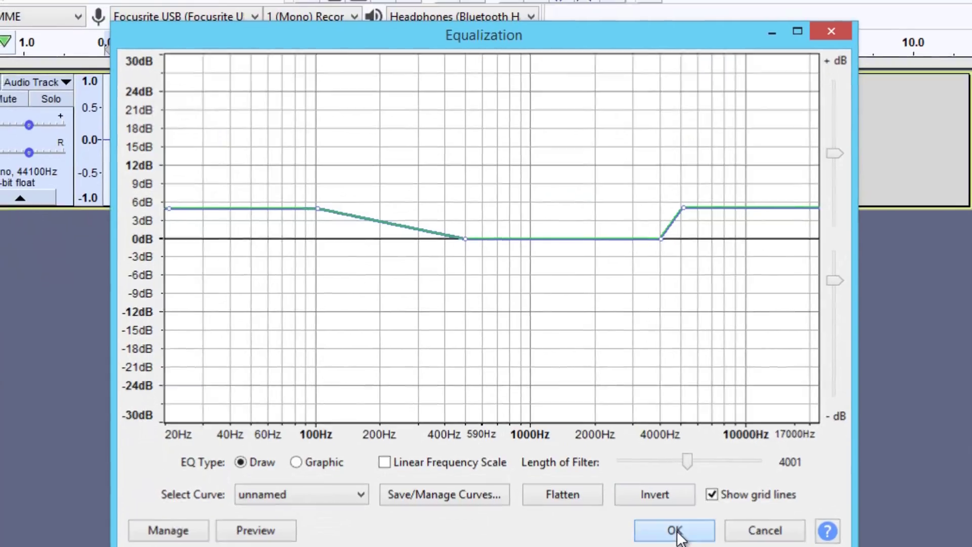
pyautogui.click(672, 512)
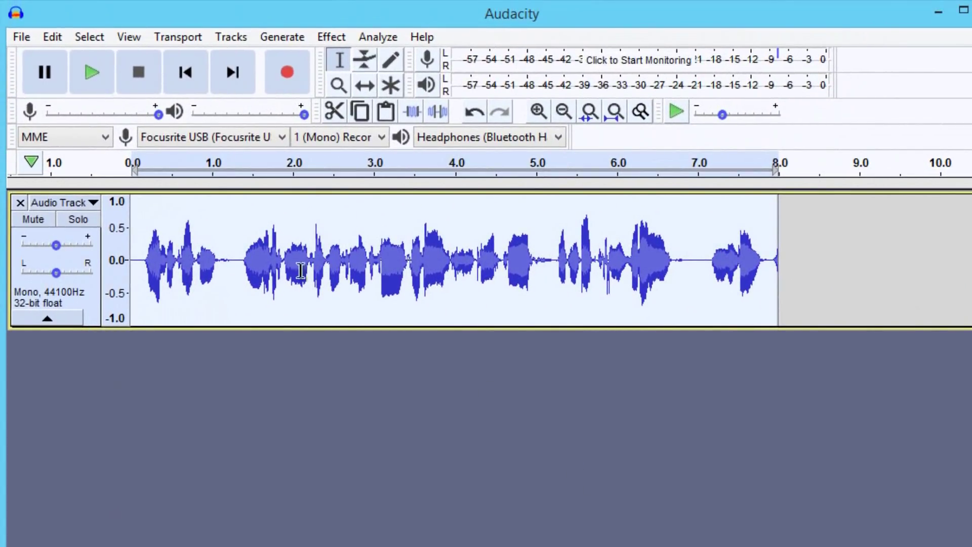
# - Export the track as a signed 16-bit PCM WAV file to the Desktop, accepting the metadata
pyautogui.click(28, 40)
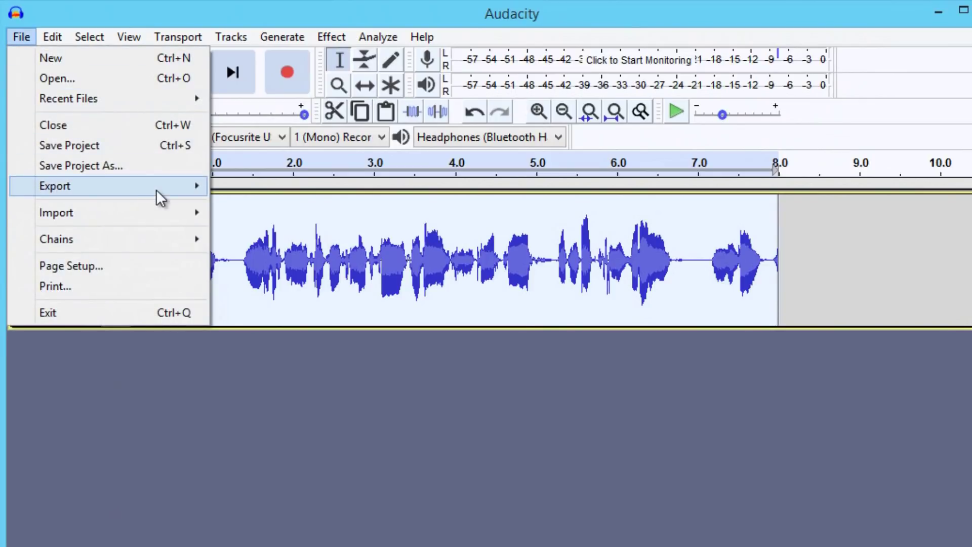
pyautogui.moveTo(156, 188)
pyautogui.click(256, 206)
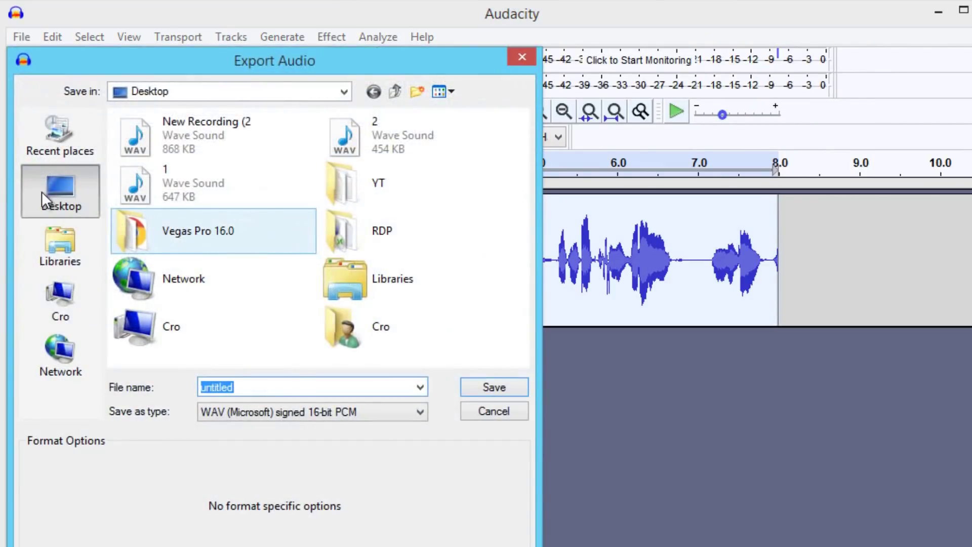
pyautogui.click(504, 383)
pyautogui.click(871, 504)
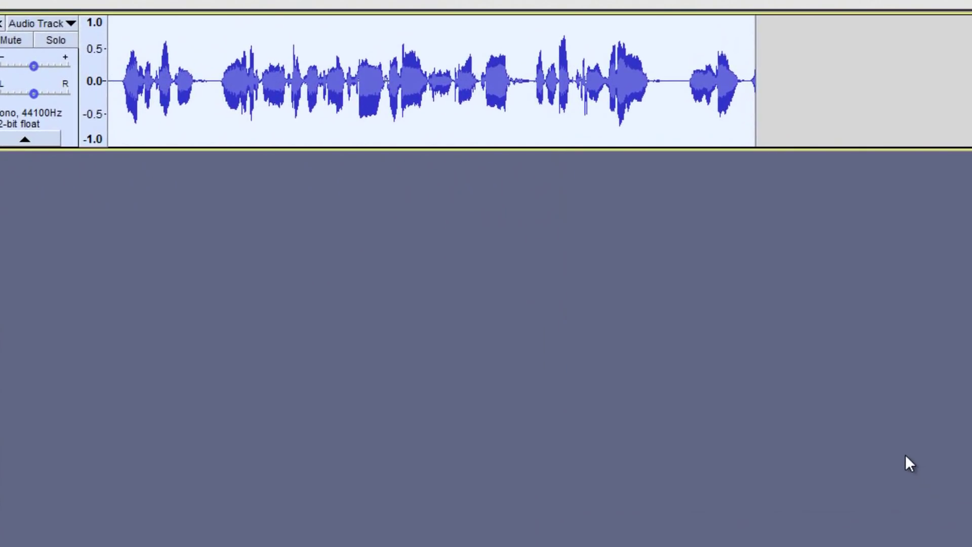